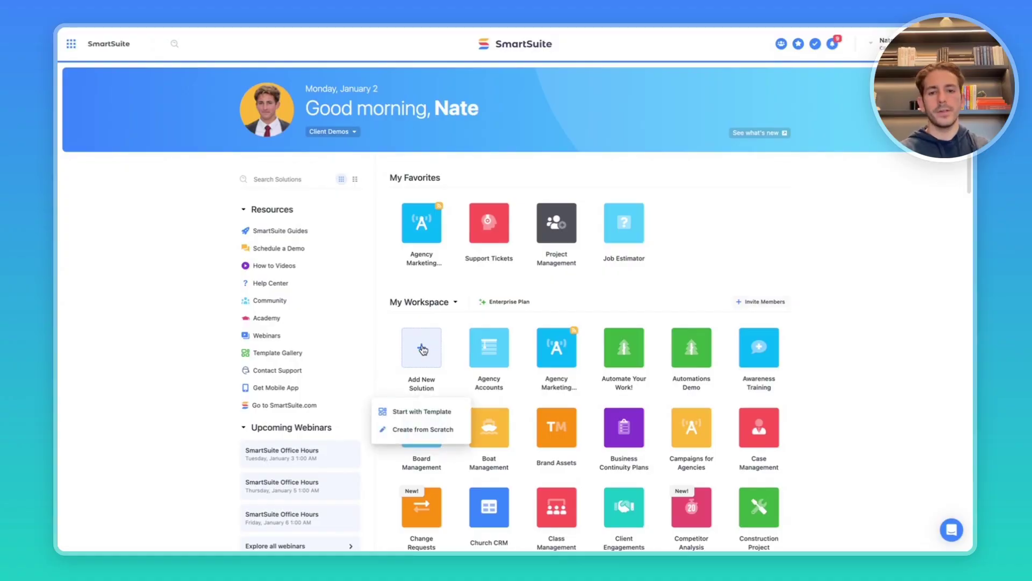
Choose Add New Solution > Start with Template to open the Solution Templates gallery.
left_click(433, 420)
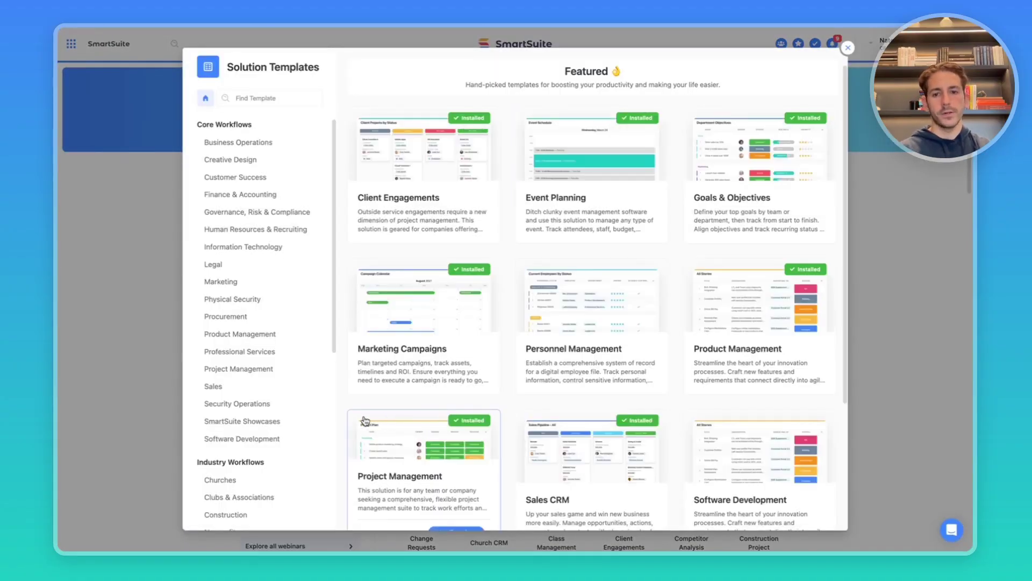
Pick the Agency Marketing Showcase template from the SmartSuite Showcases category.
left_click(273, 426)
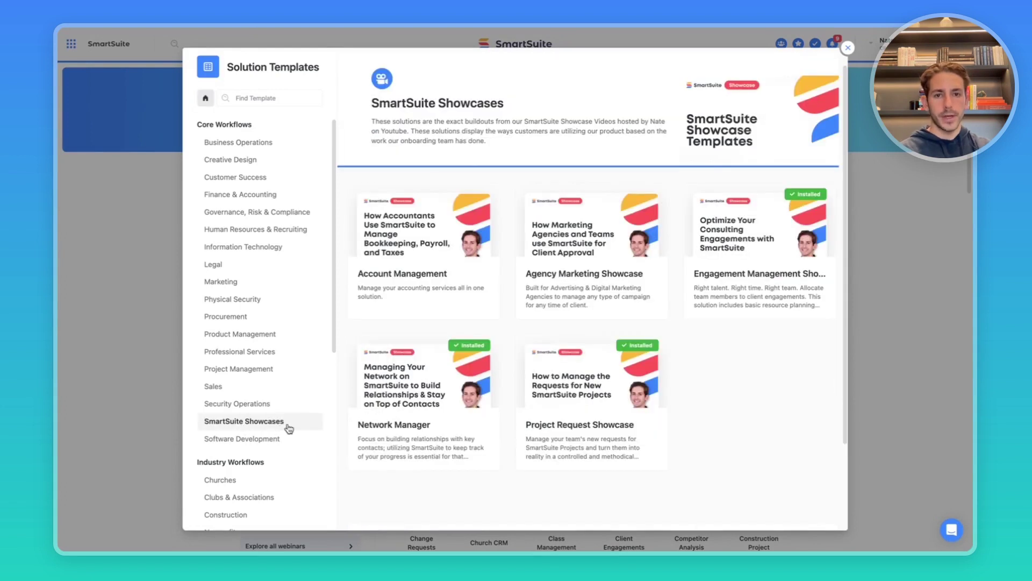
mouse_move(581, 236)
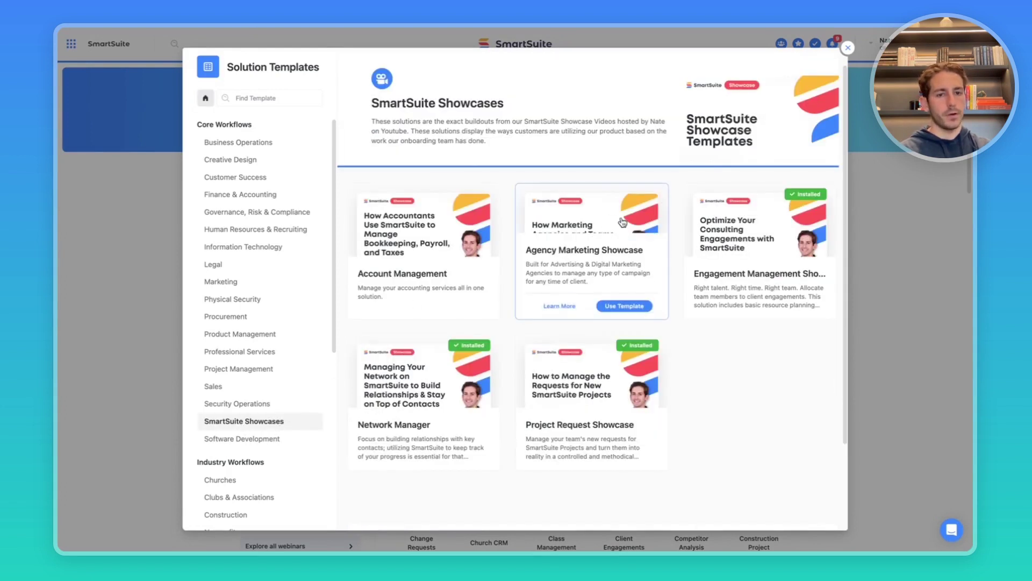
left_click(582, 257)
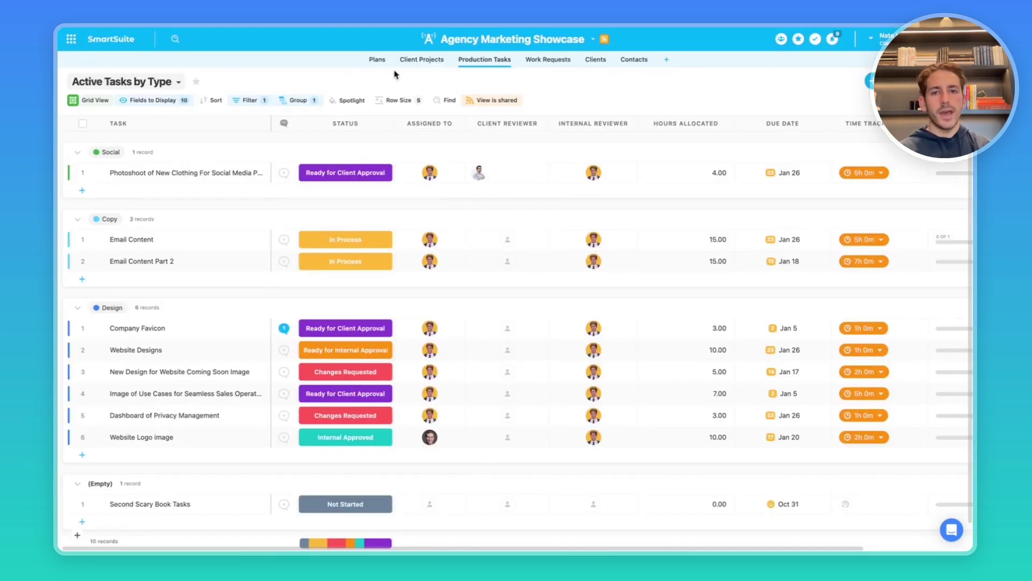
Switch to the Plans table to show the Current Marketing Plans grid.
left_click(377, 59)
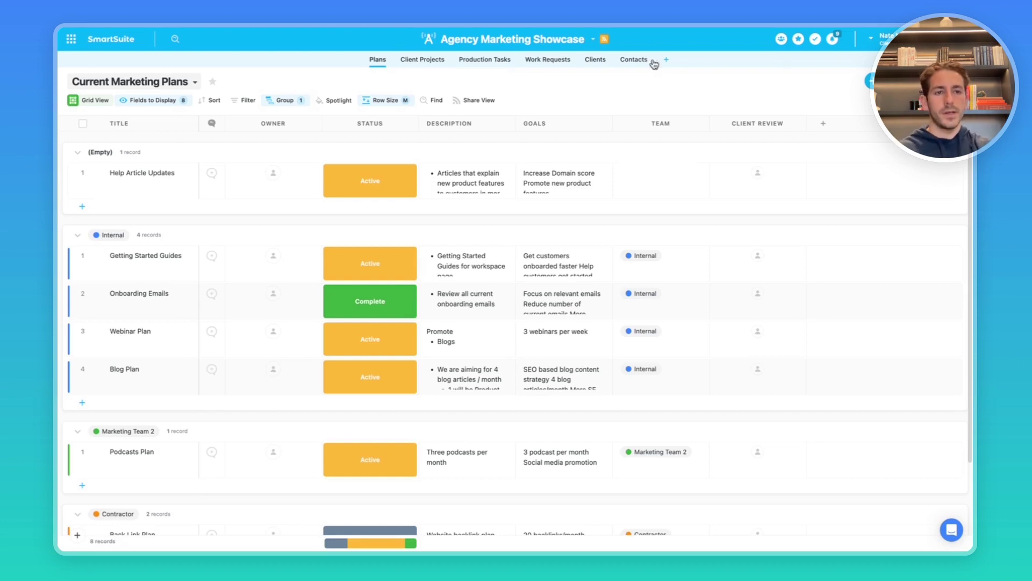
From the Member Directory, invite a new member with role Guest and member type Client.
left_click(781, 39)
left_click(837, 539)
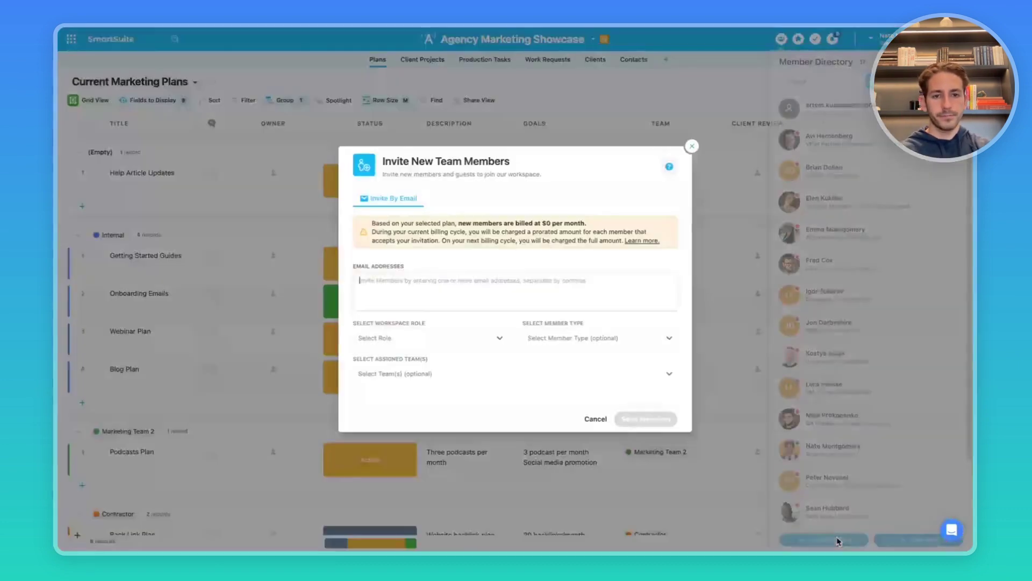
left_click(416, 340)
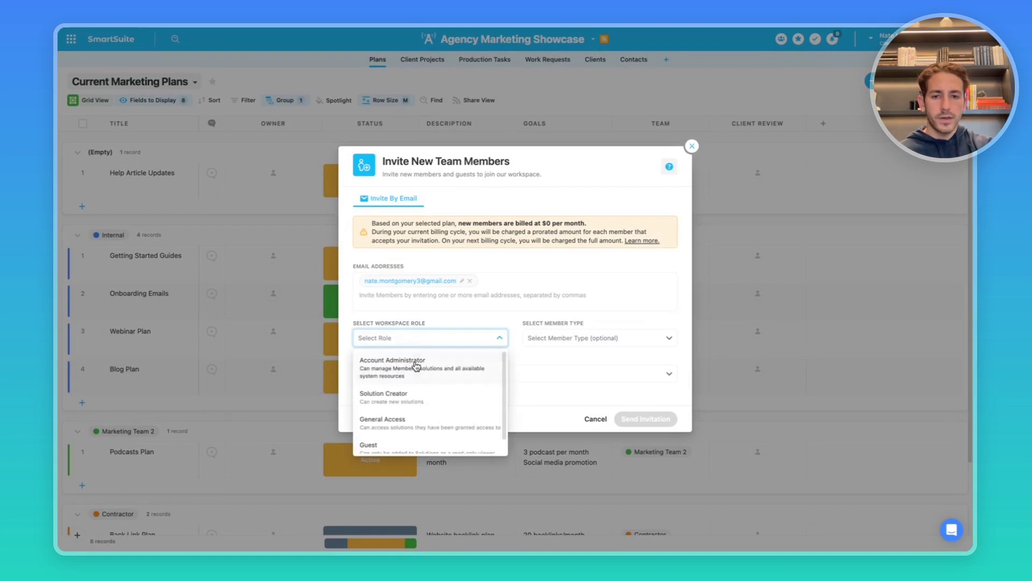
left_click(441, 447)
left_click(558, 315)
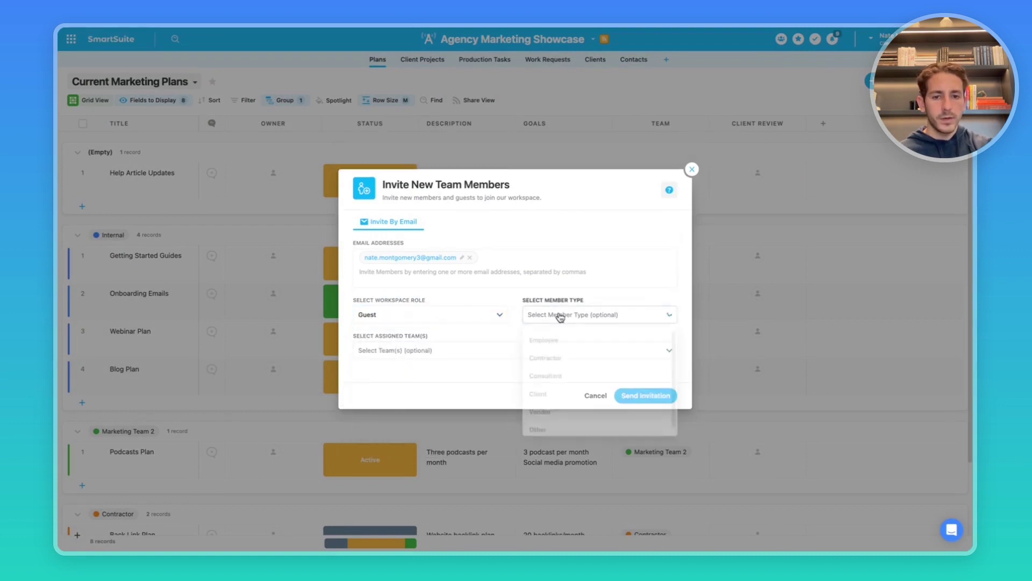
left_click(553, 392)
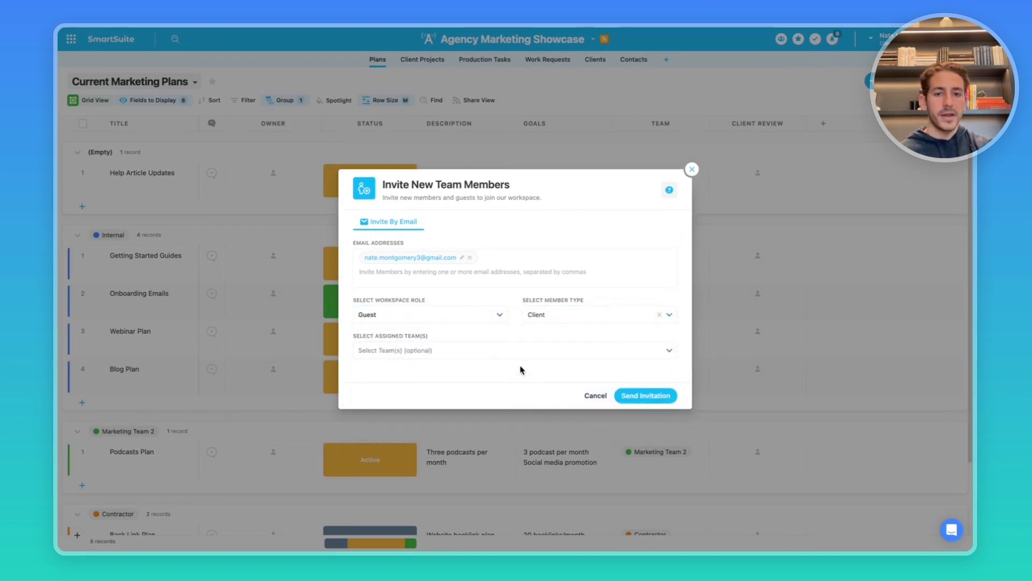
left_click(652, 397)
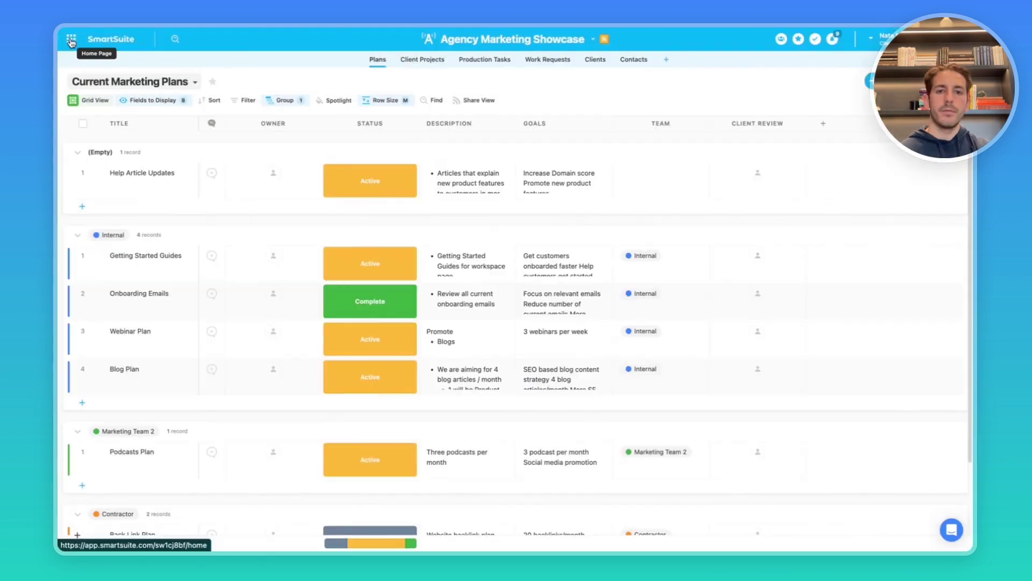
Add the invited guest to the Agency Marketing Showcase permissions with Full Access.
left_click(70, 42)
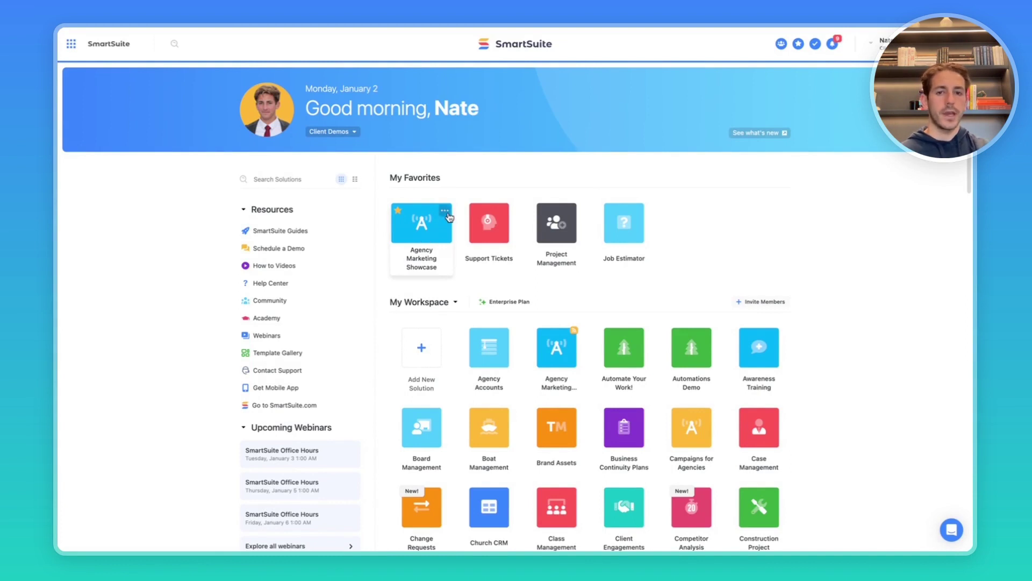
left_click(446, 211)
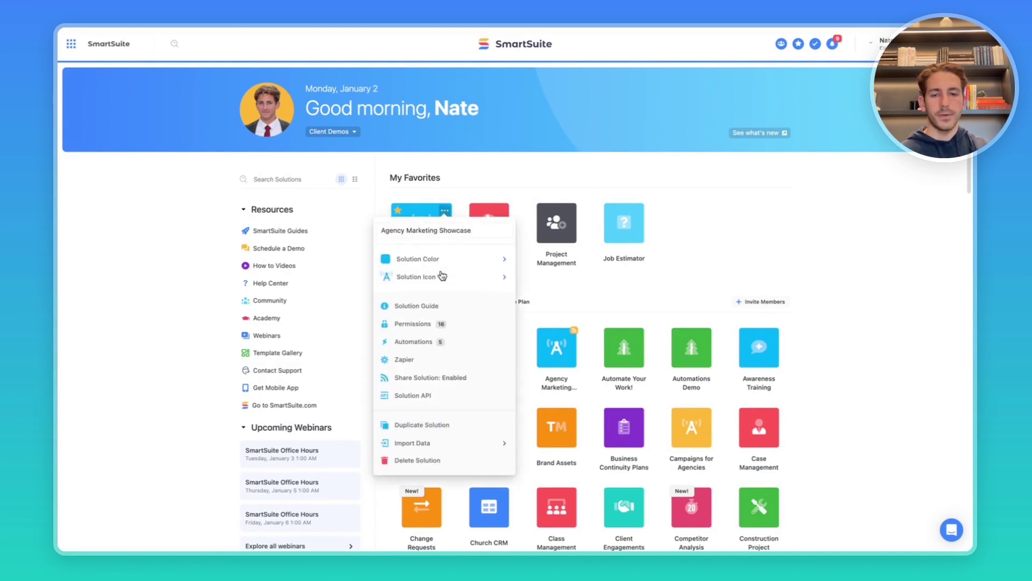
left_click(418, 323)
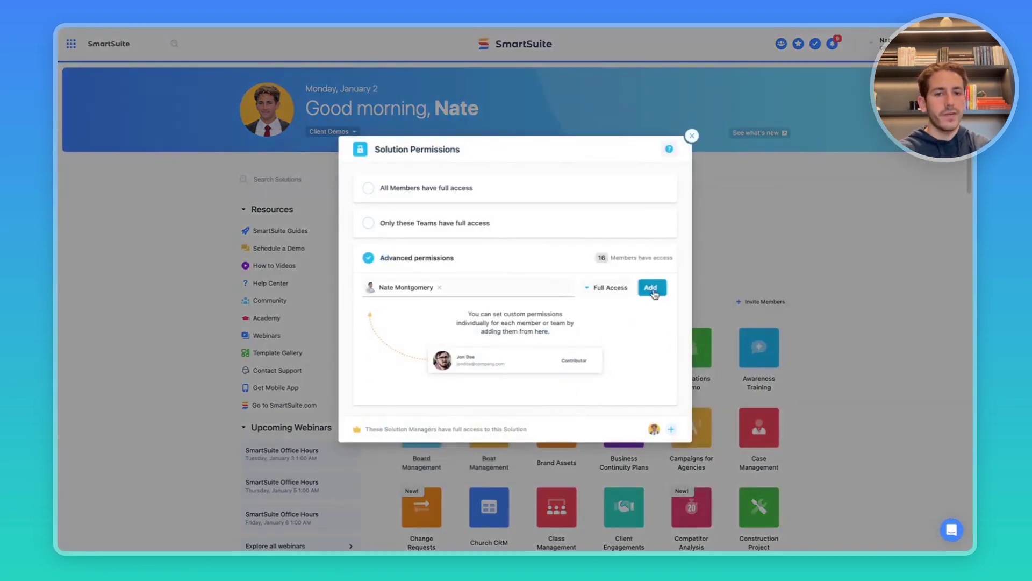
left_click(653, 288)
left_click(616, 313)
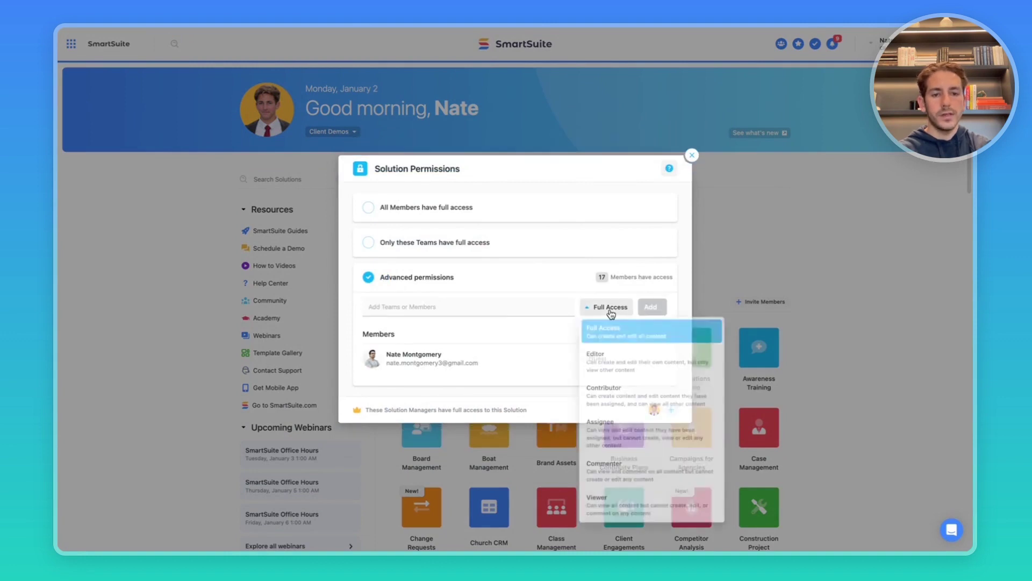
left_click(573, 352)
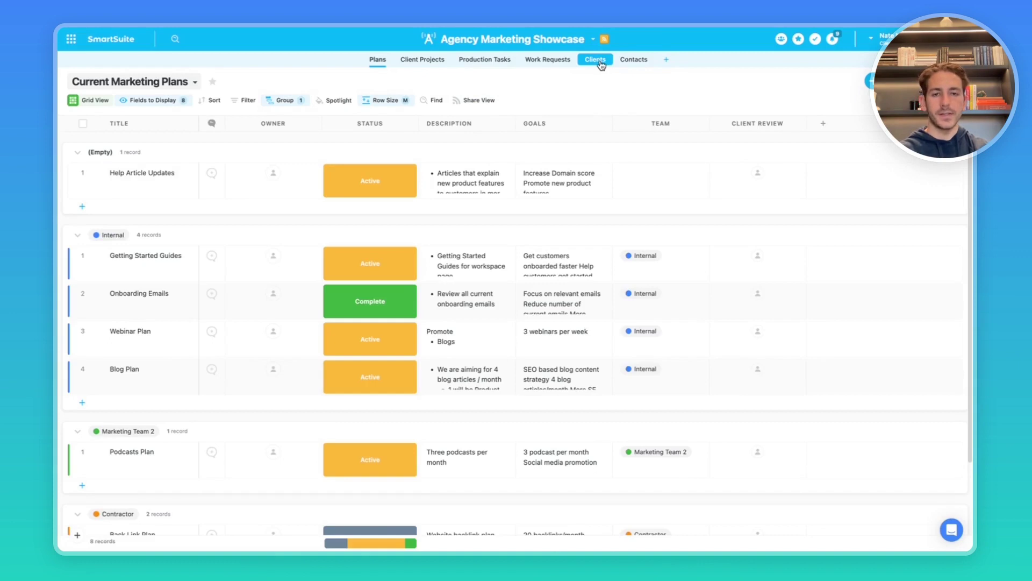
Set the Clients app permissions to Override Solution Permissions and save.
left_click(601, 63)
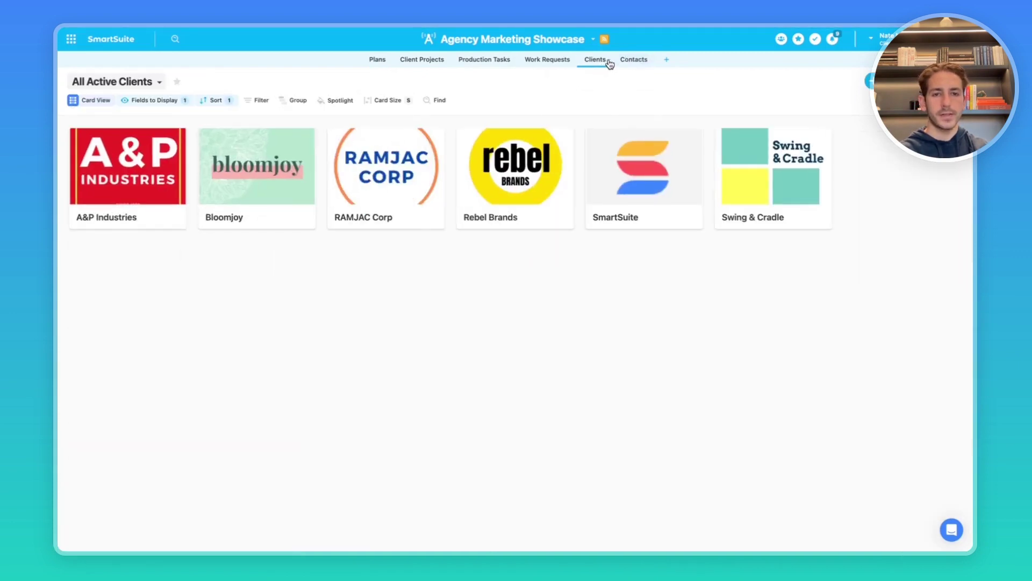
left_click(611, 61)
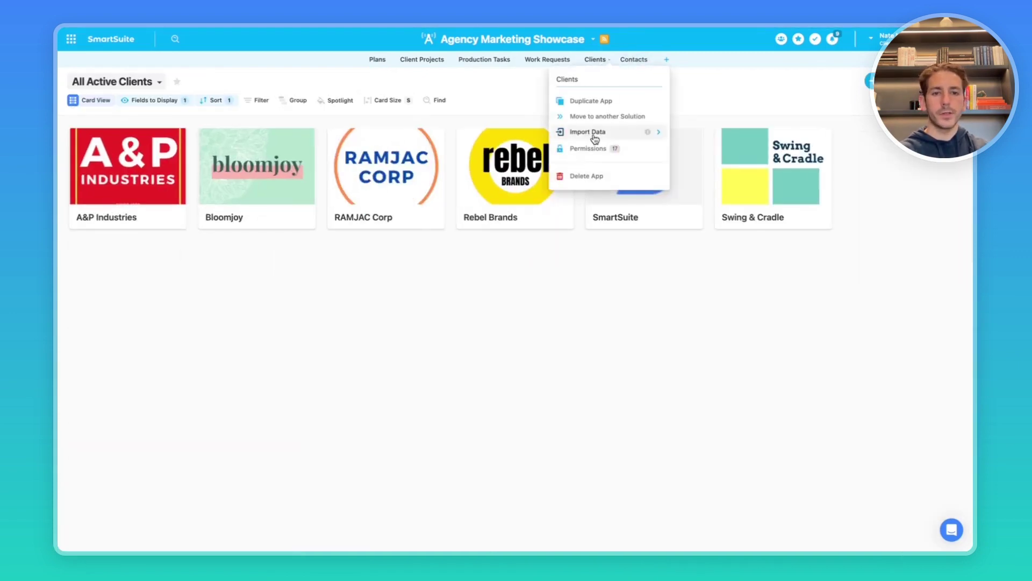
left_click(586, 151)
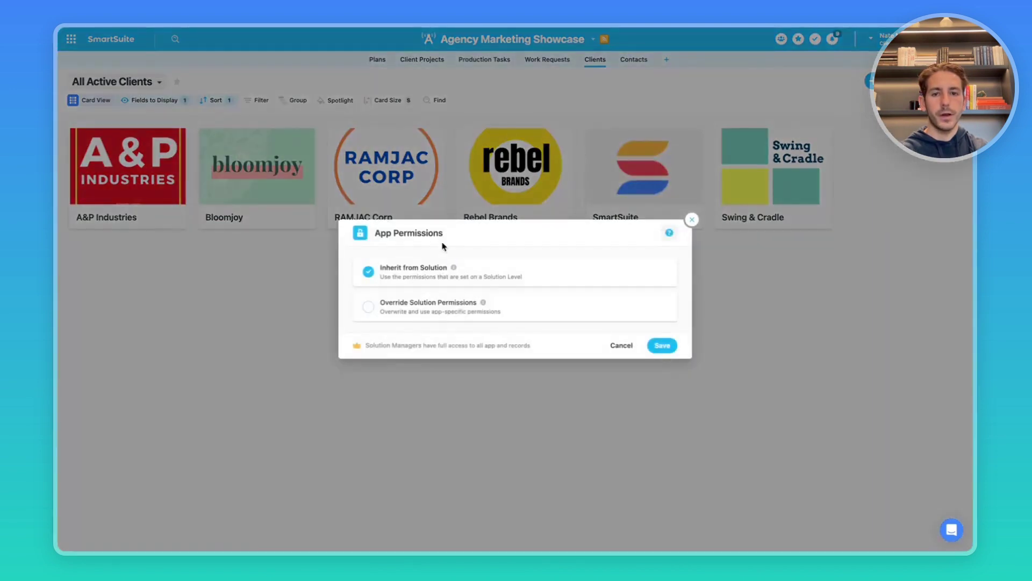
left_click(369, 309)
left_click(666, 411)
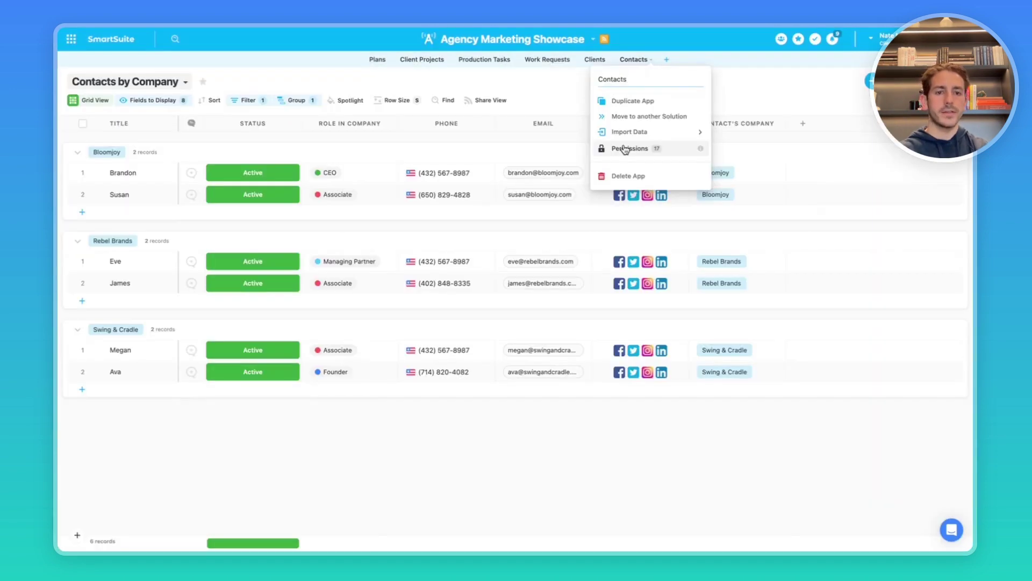
left_click(624, 149)
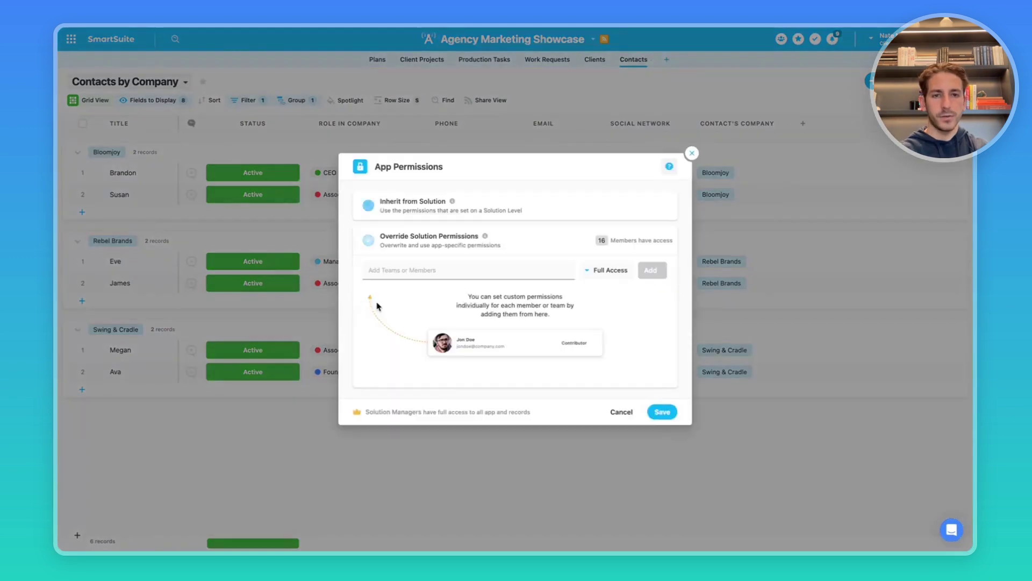
left_click(368, 240)
left_click(663, 413)
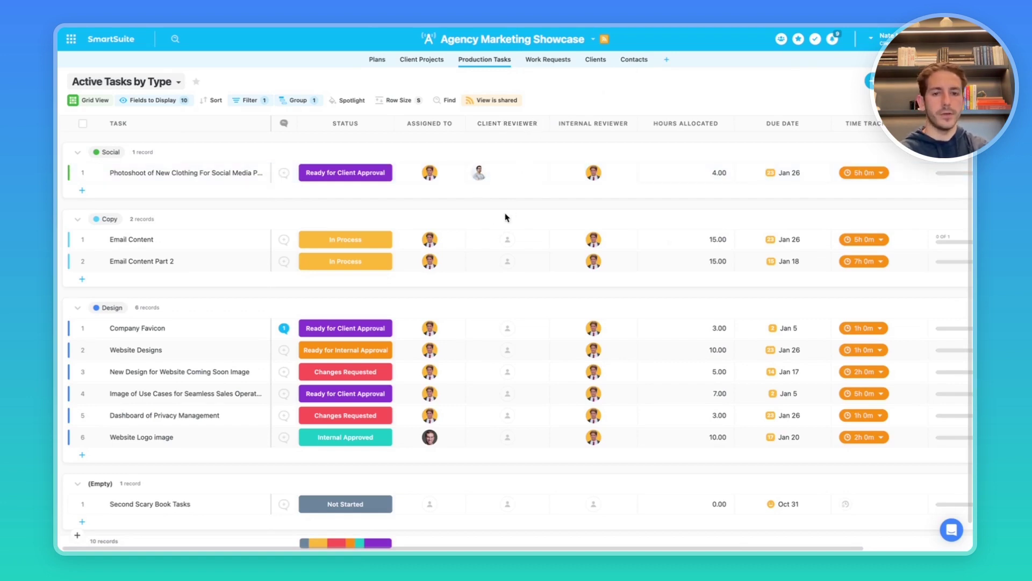
Set the client as reviewer in a Client Review cell and fill it down to the rows below.
left_click(507, 240)
left_click(489, 172)
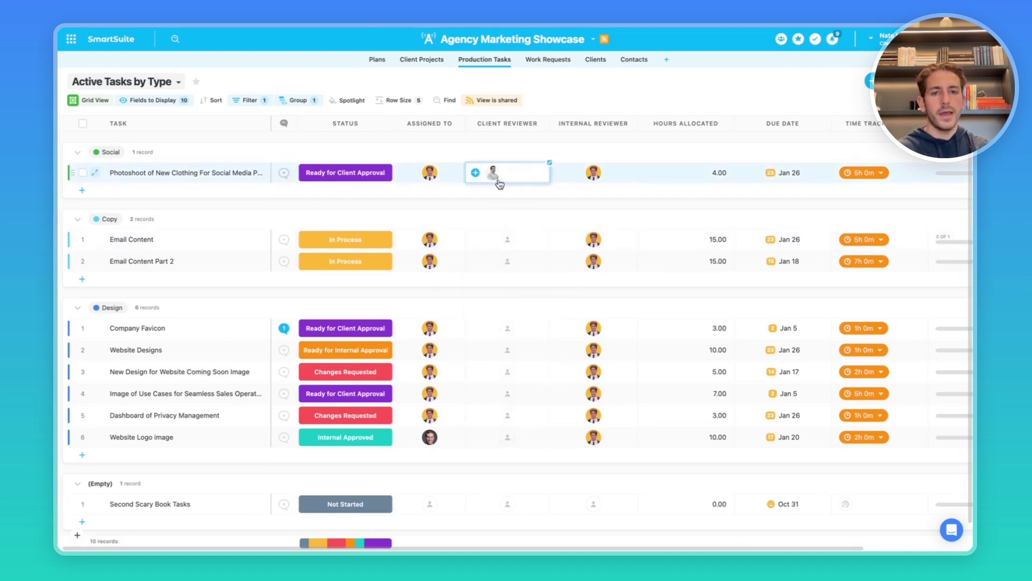
scroll(508, 277, "down", 2)
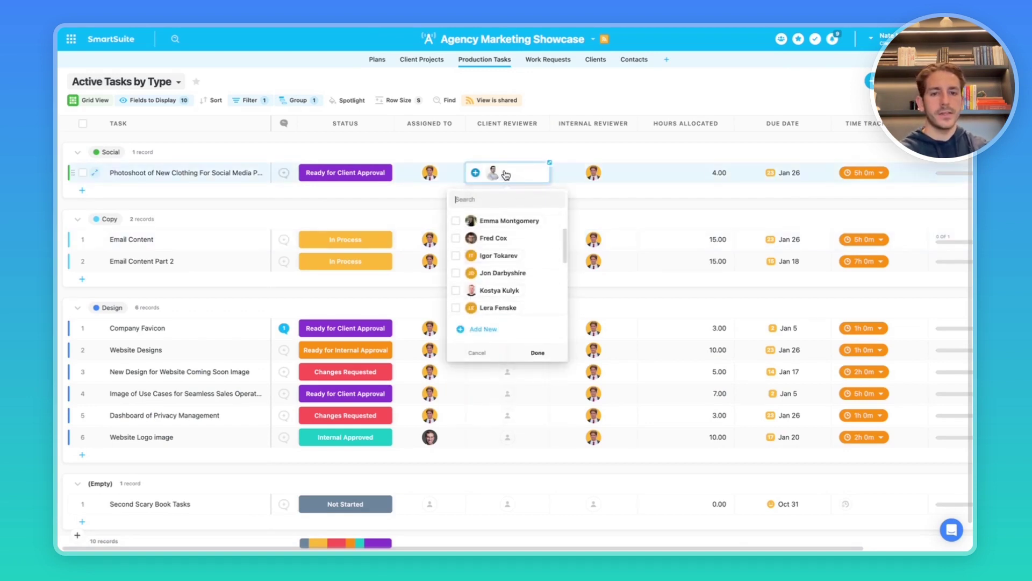
left_click(528, 176)
left_click_drag(550, 162, 487, 355)
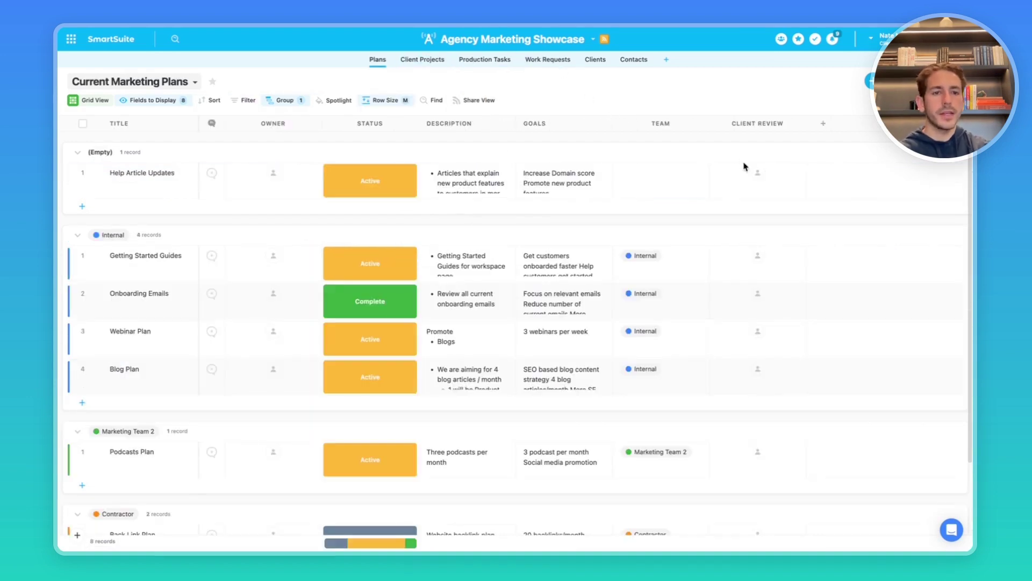
Paste the client reviewer into the Onboarding Emails and Webinar Plan Client Review cells.
left_click(749, 169)
left_click(735, 257)
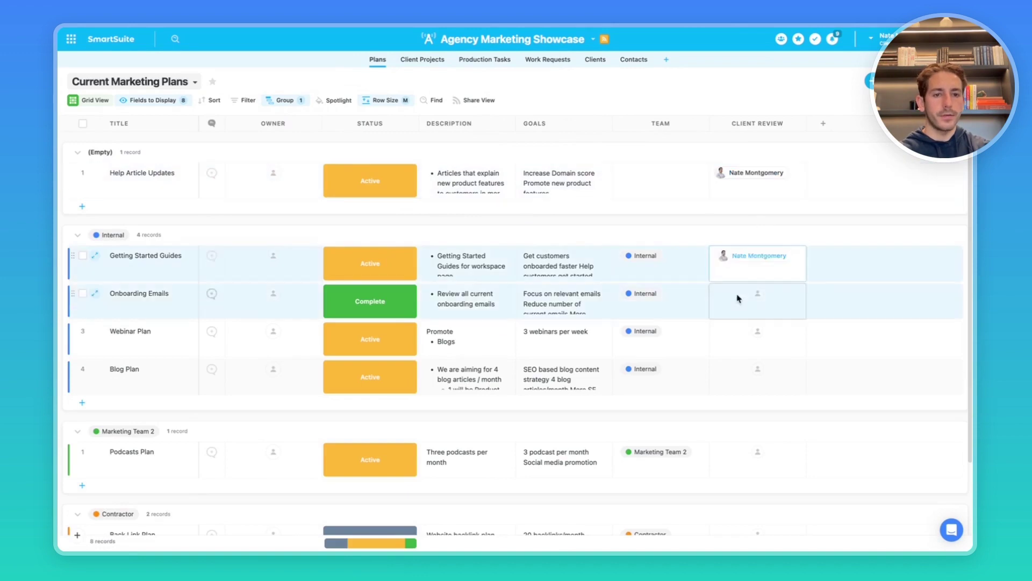
left_click(740, 296)
left_click(737, 334)
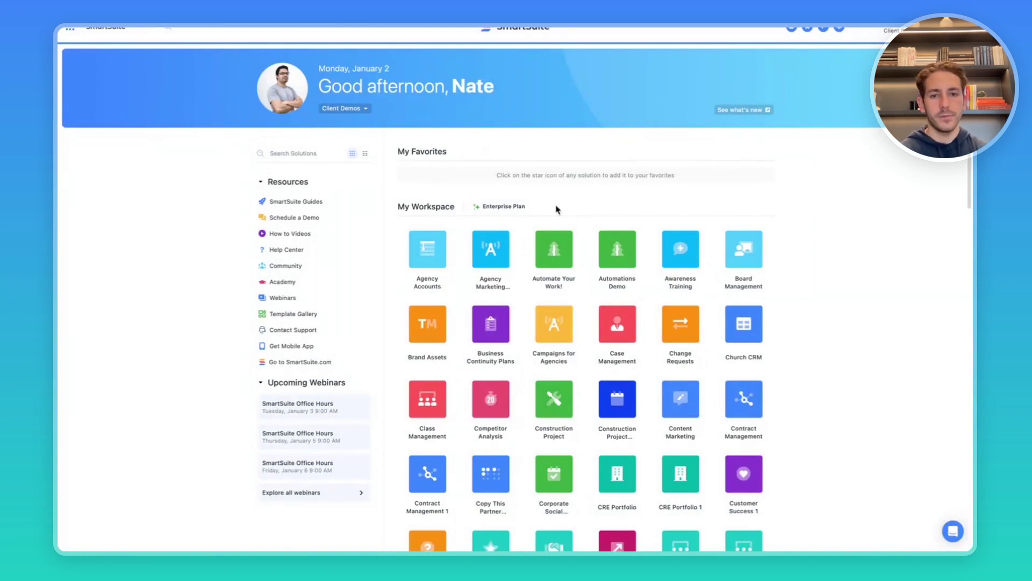
Open the Agency Marketing Showcase and its Getting Started Guides plan record.
left_click(490, 258)
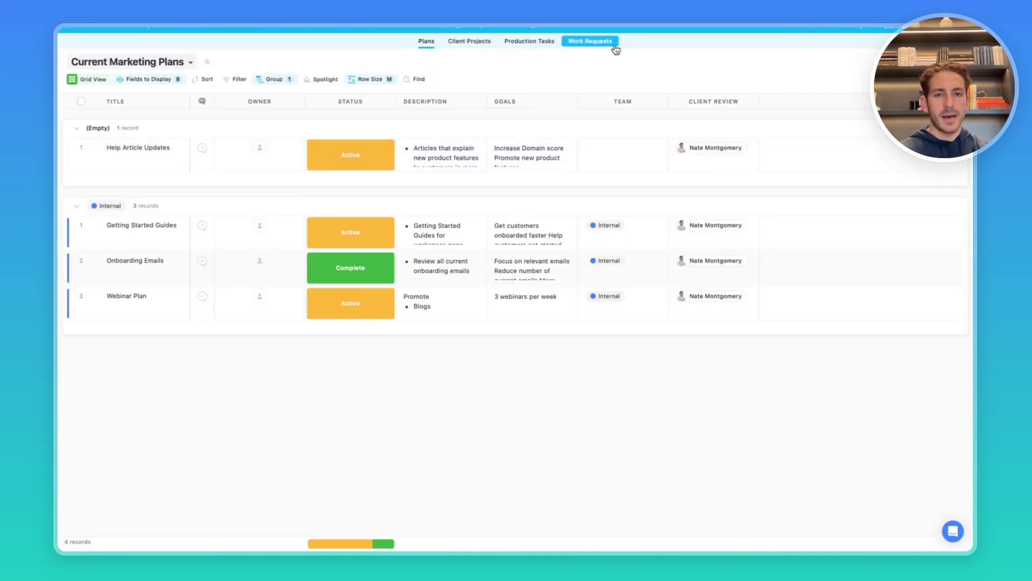
left_click_drag(619, 47, 500, 42)
left_click(500, 42)
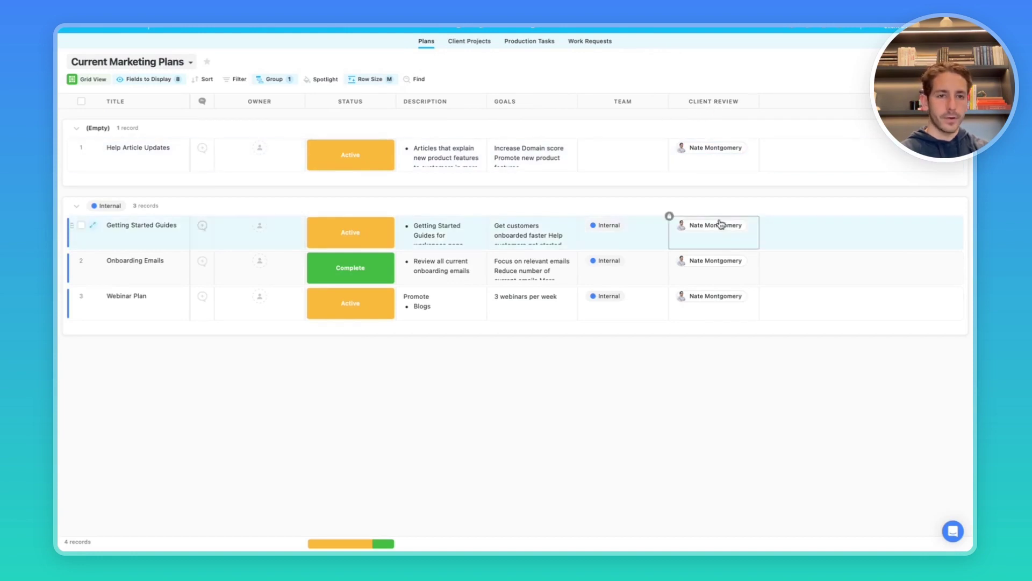
left_click(153, 225)
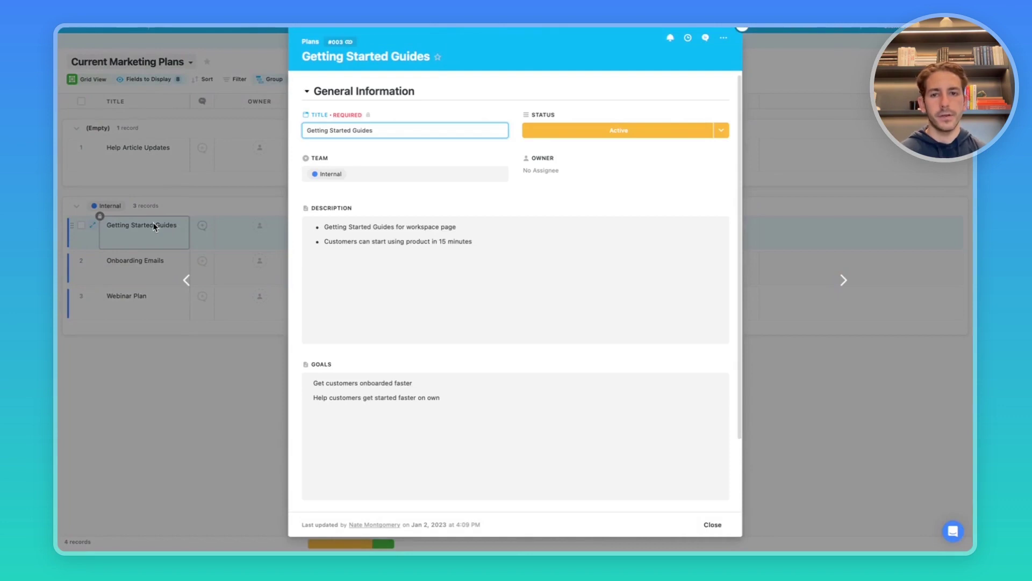
scroll(452, 175, "down", 1)
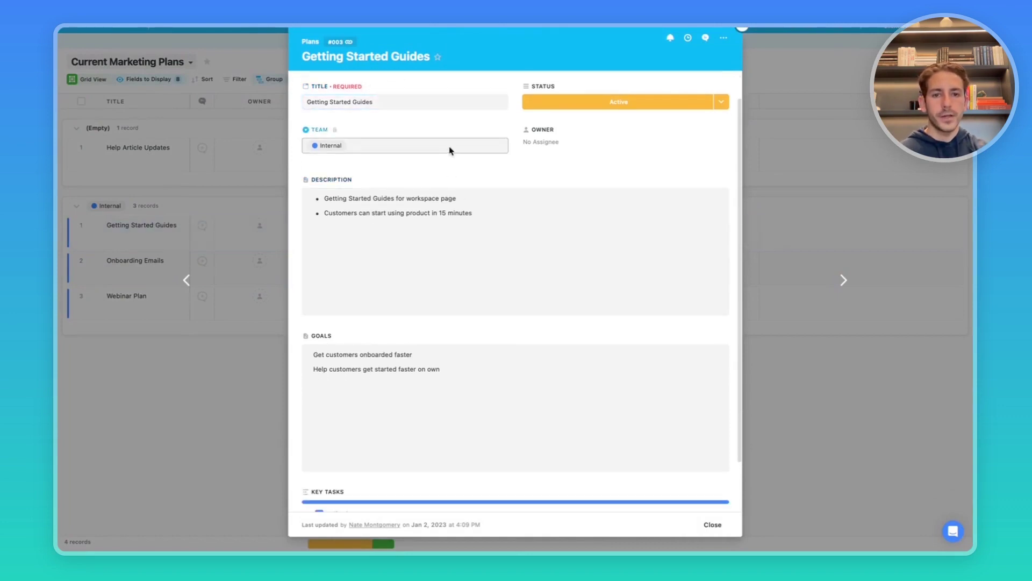
scroll(438, 385, "down", 1)
scroll(430, 350, "up", 2)
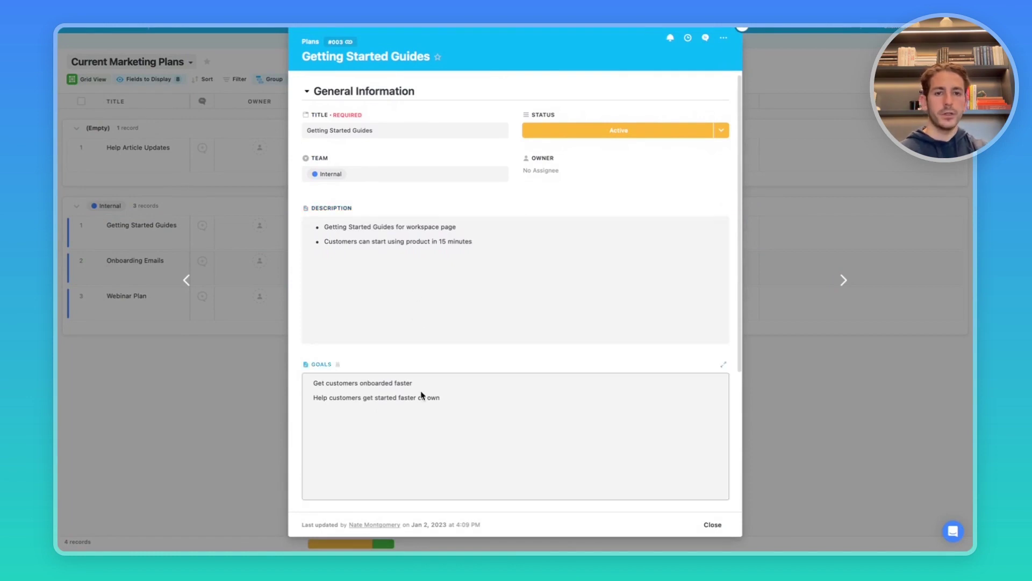
left_click(706, 37)
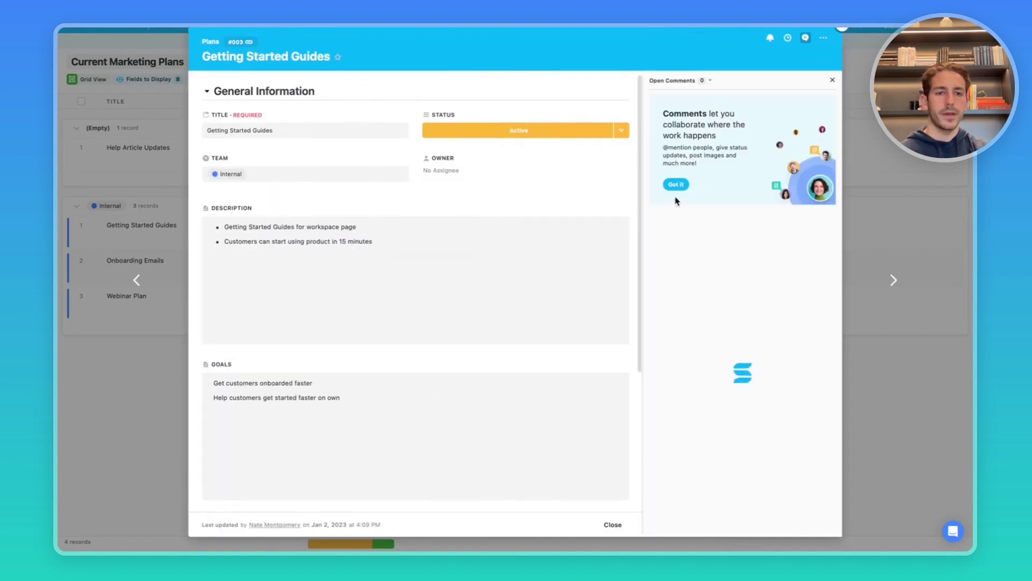
type("@")
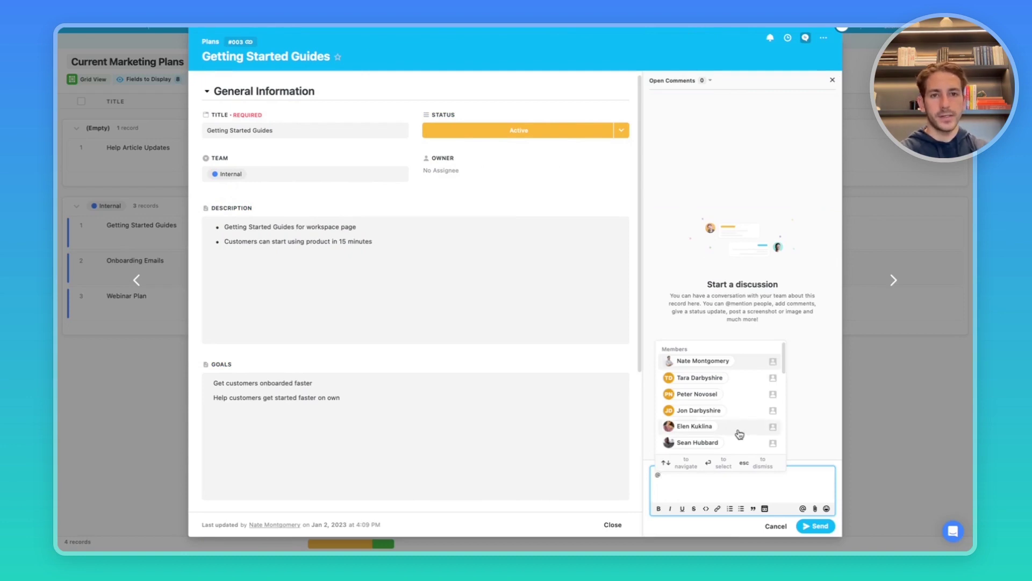
key("Return")
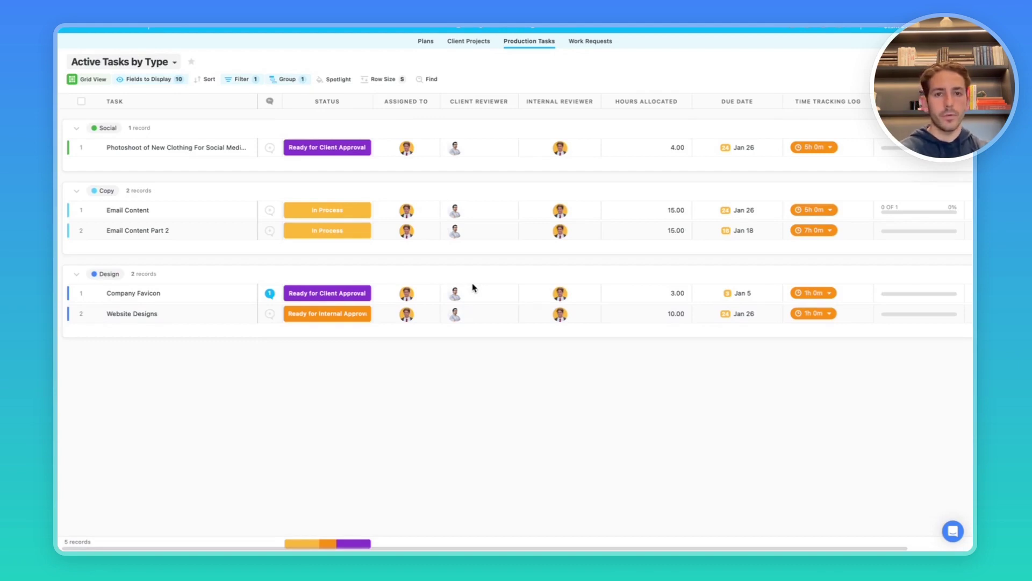
Check the view's print and export options and the notifications list.
left_click(881, 62)
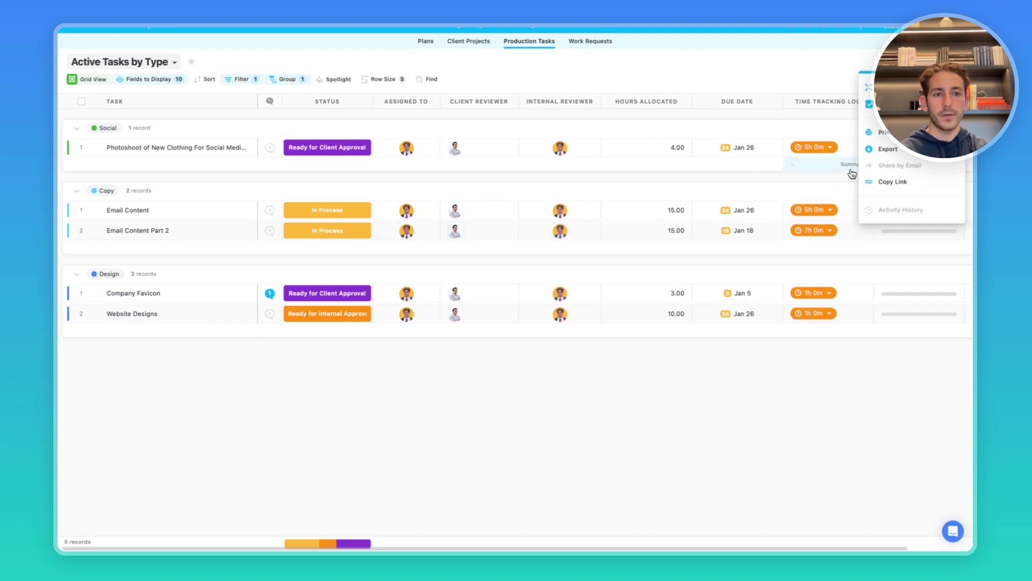
mouse_move(899, 153)
left_click(839, 28)
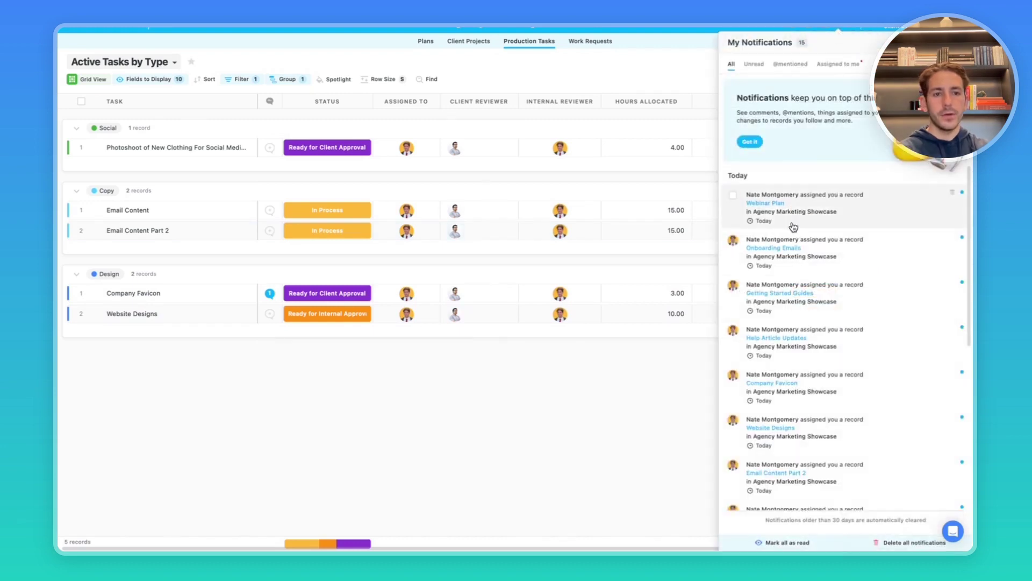
left_click(642, 387)
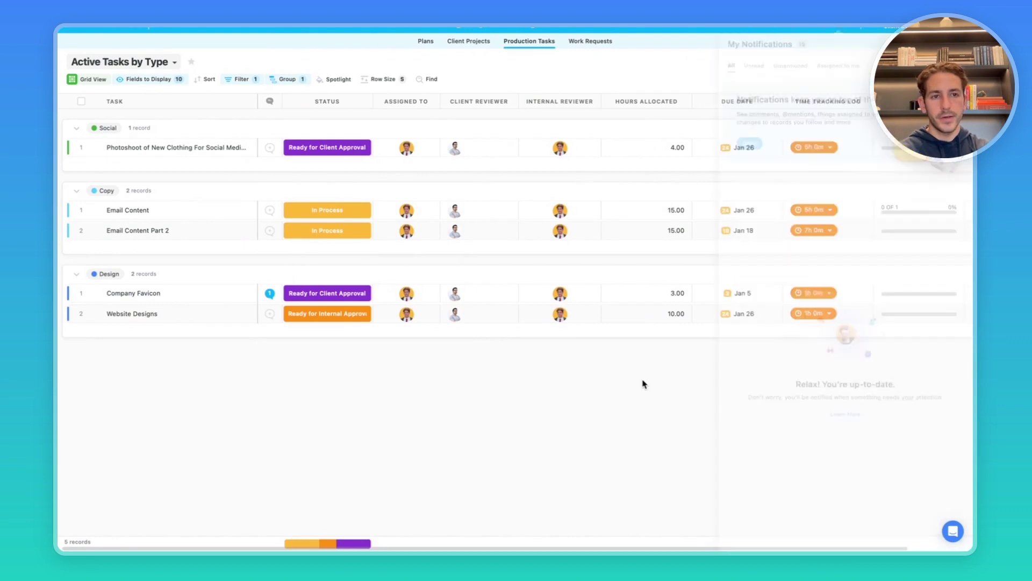
In My Work, expand Later and open the Photoshoot of New Clothing task.
left_click(823, 28)
left_click(192, 189)
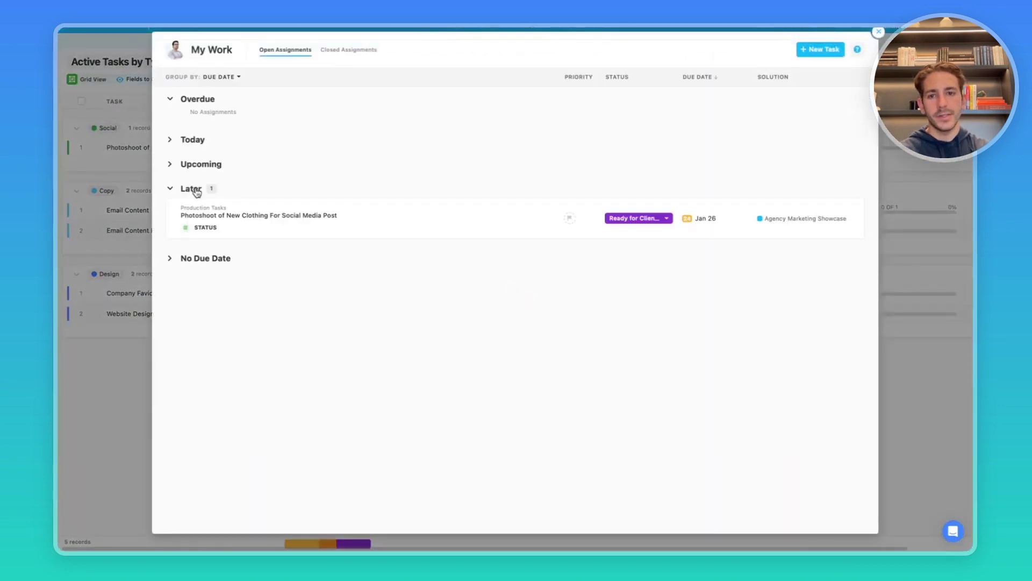
left_click(254, 216)
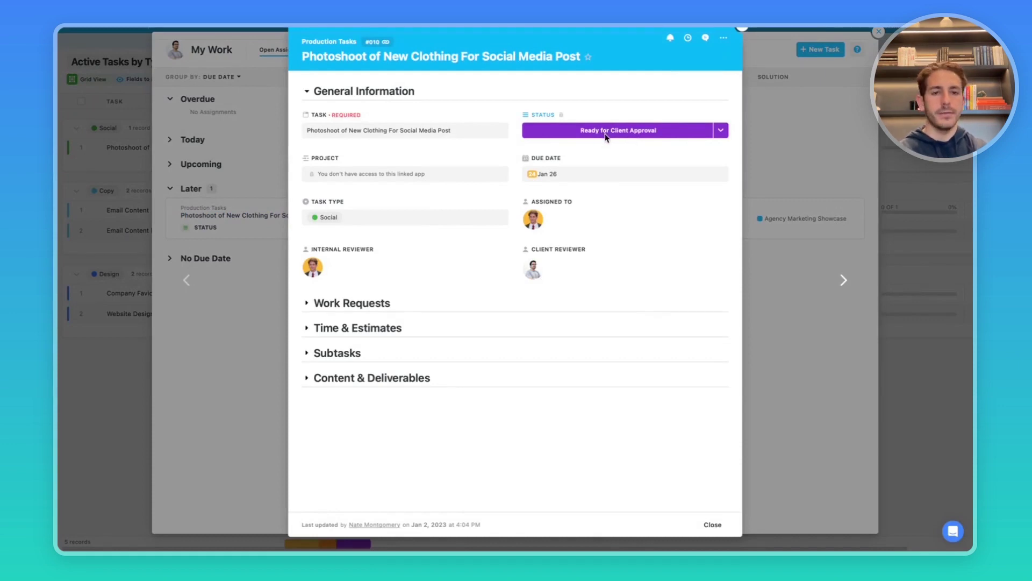
Follow the Photoshoot of New Clothing task from its side panel to get its notifications.
left_click(707, 37)
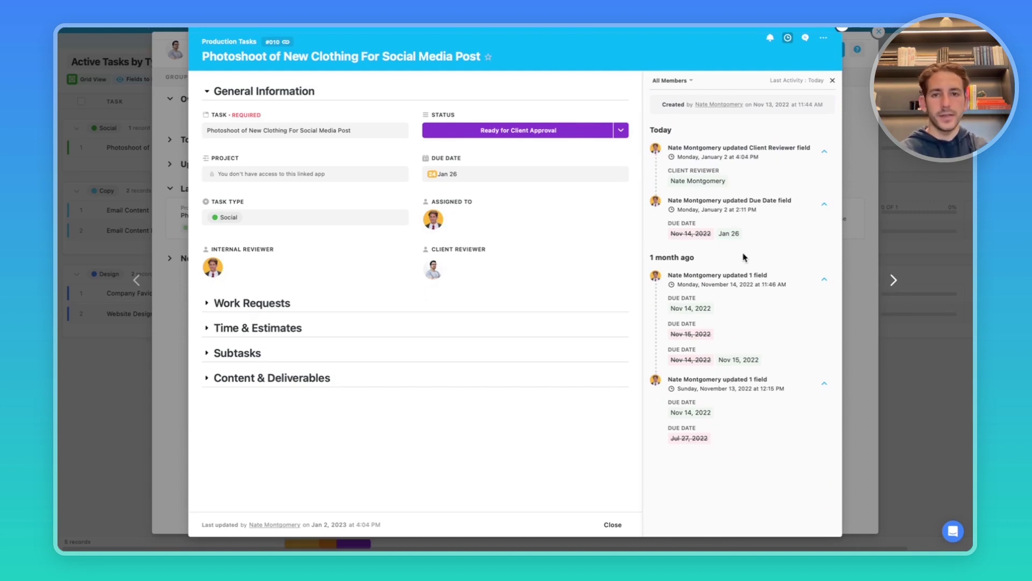
left_click(771, 39)
left_click(767, 67)
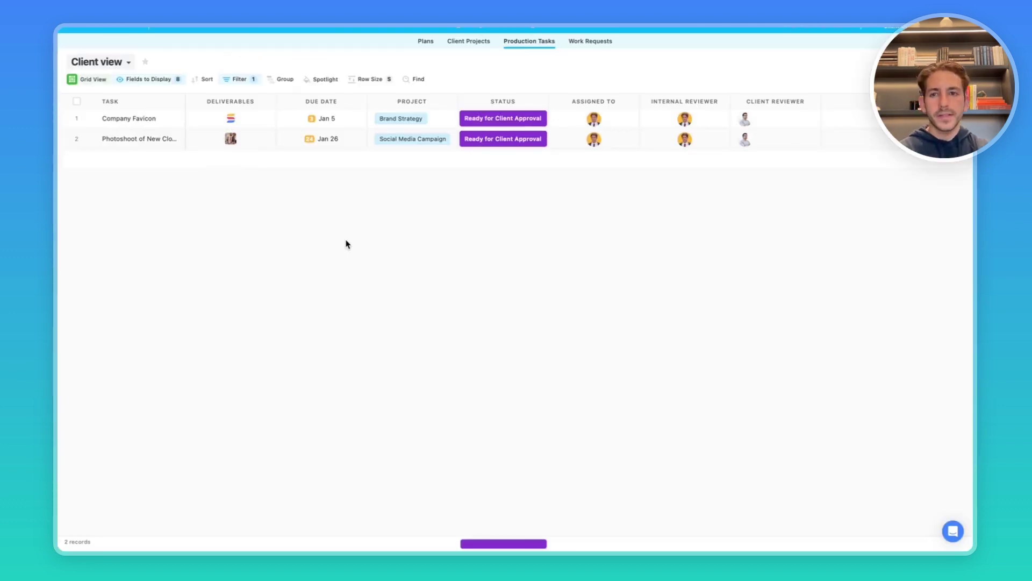
Check which filter the Client view applies in the views list.
left_click(129, 65)
left_click(230, 81)
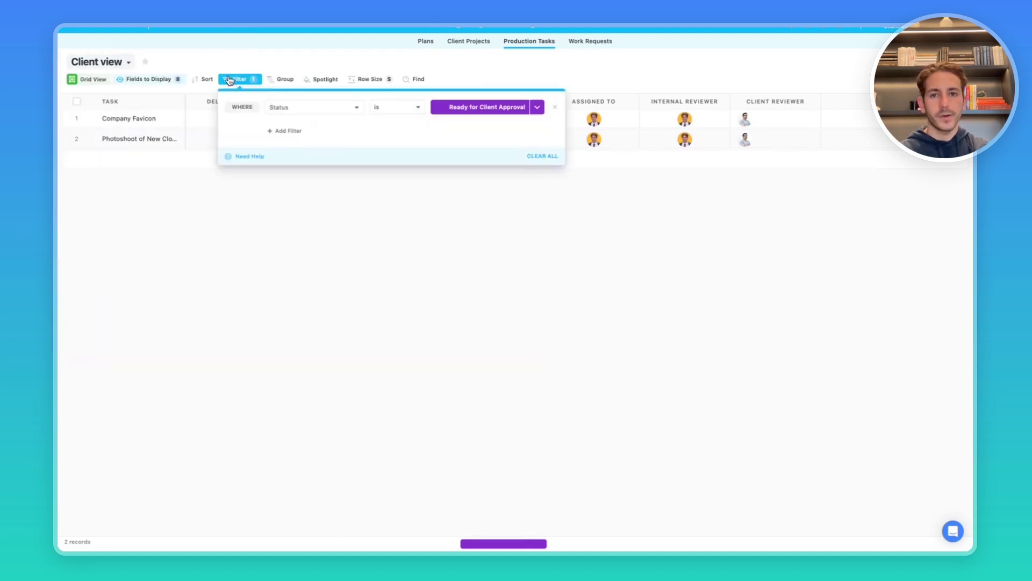
left_click(514, 222)
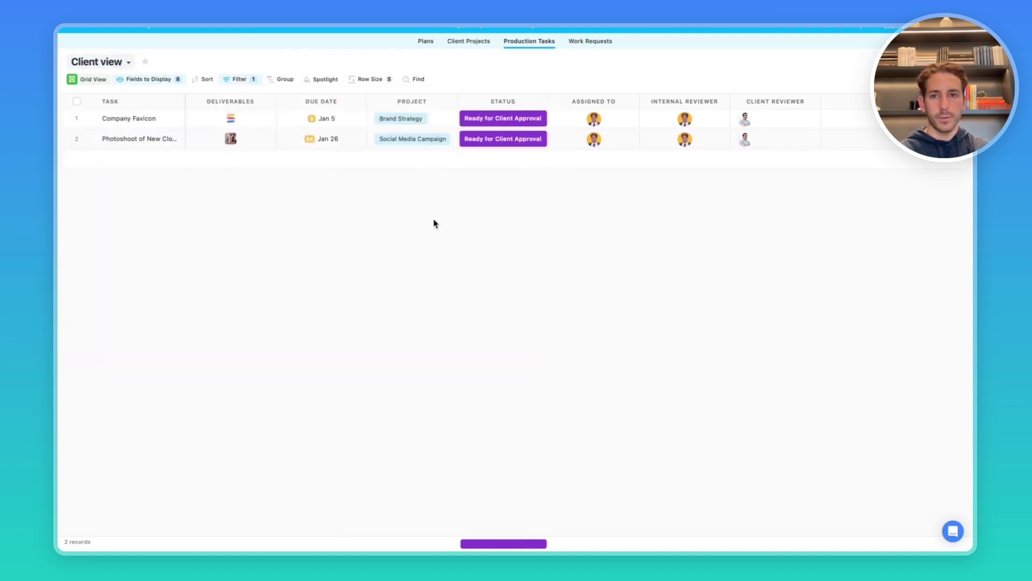
Star the Client view, confirm it under Starred Items, and bring up solution-wide search.
left_click(145, 63)
left_click(806, 28)
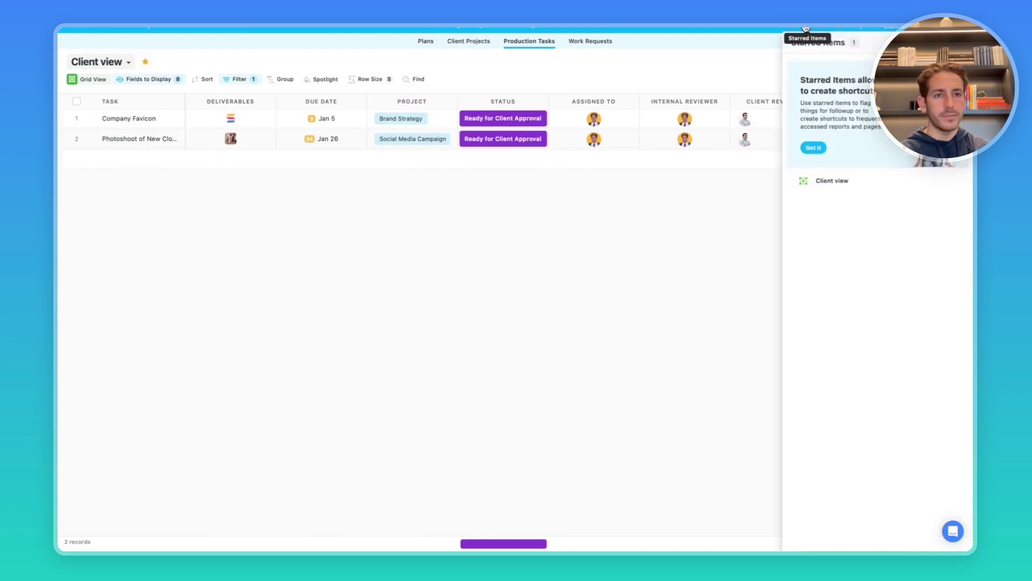
left_click(813, 148)
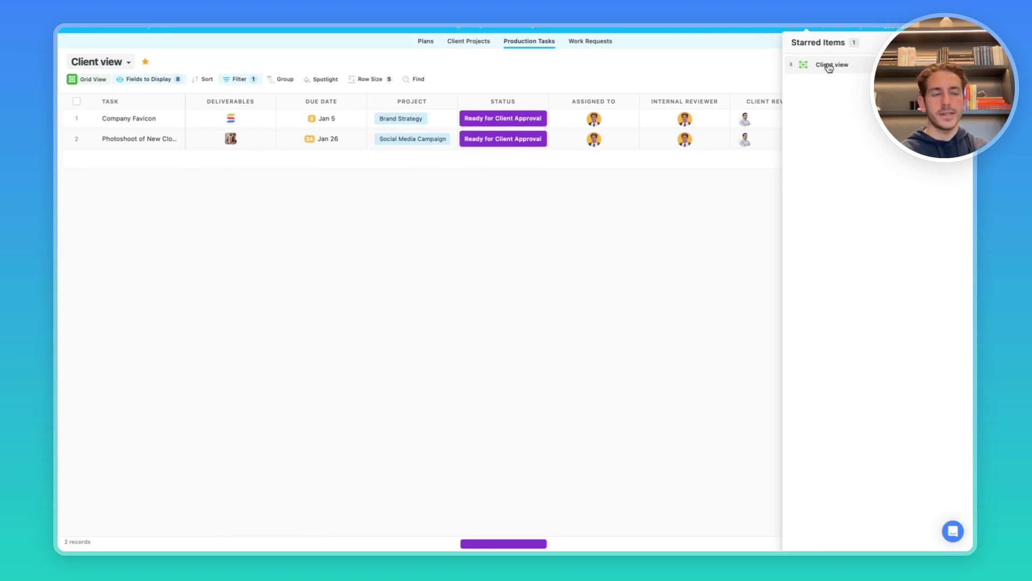
left_click(828, 65)
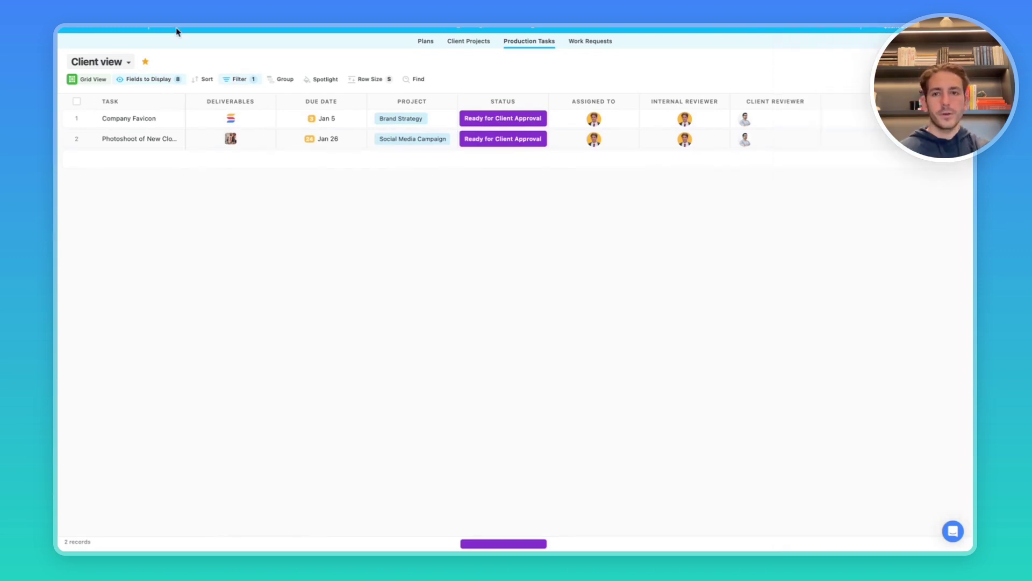
left_click(176, 28)
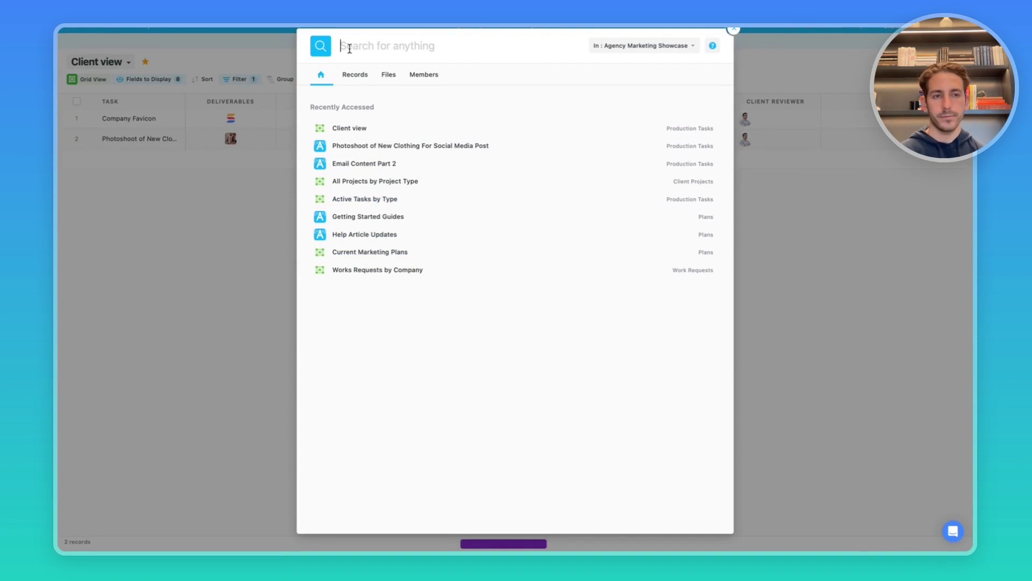
Dismiss the search panel to return to the starred Client view.
key("Escape")
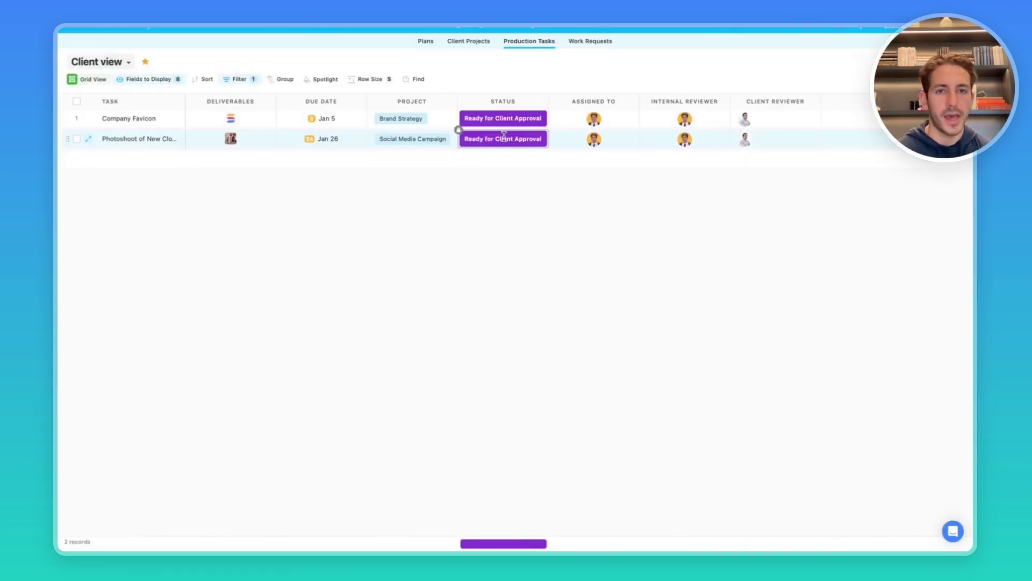